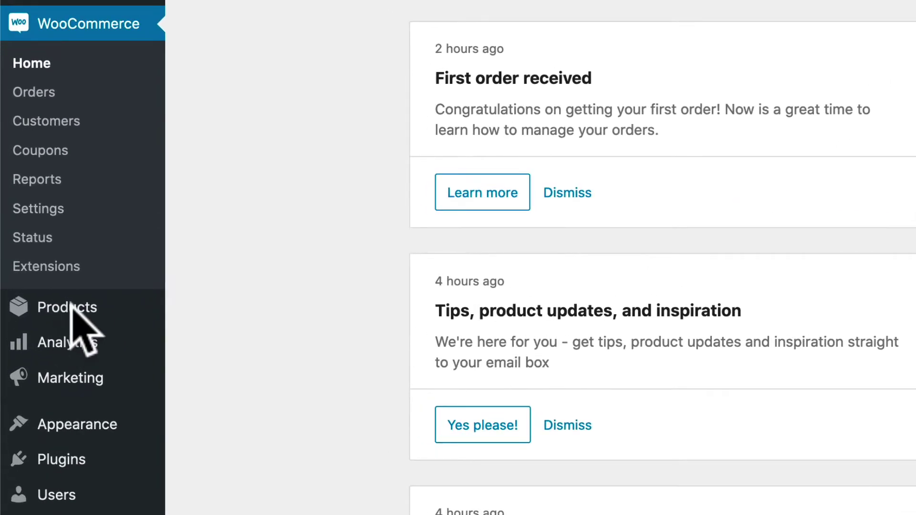
- Open the All Products list showing the six penguin products, including Penguin bobble hat
{"action": "left_click", "coordinate": [36, 290]}
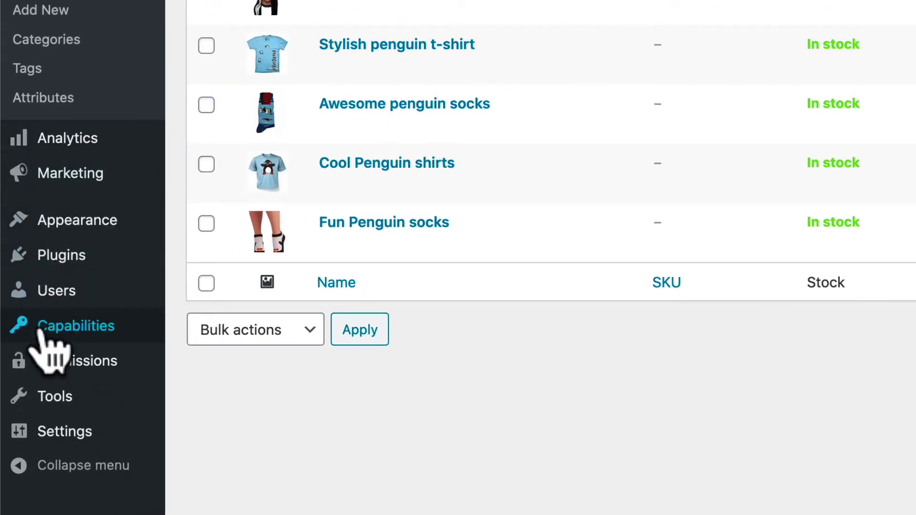
- In Capabilities, copy the Subscriber role into a new role named 'Single Product Editor'
{"action": "mouse_move", "coordinate": [22, 365]}
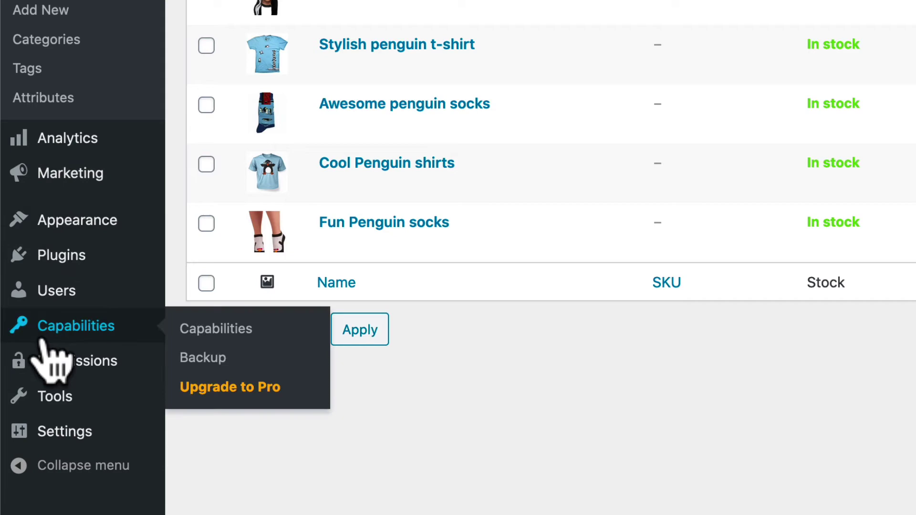
{"action": "left_click", "coordinate": [43, 340]}
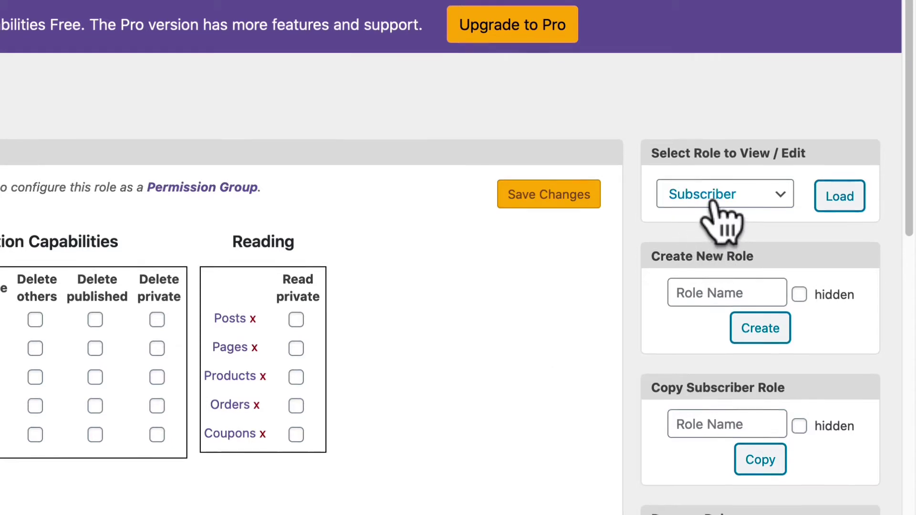
{"action": "scroll", "coordinate": [691, 262], "scroll_direction": "down", "scroll_amount": 3}
{"action": "left_click", "coordinate": [684, 309]}
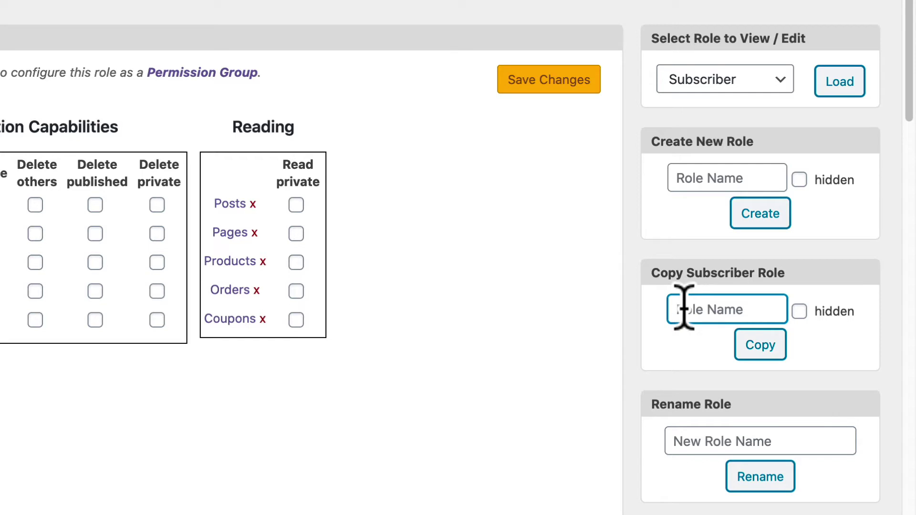
{"action": "type", "text": "Si"}
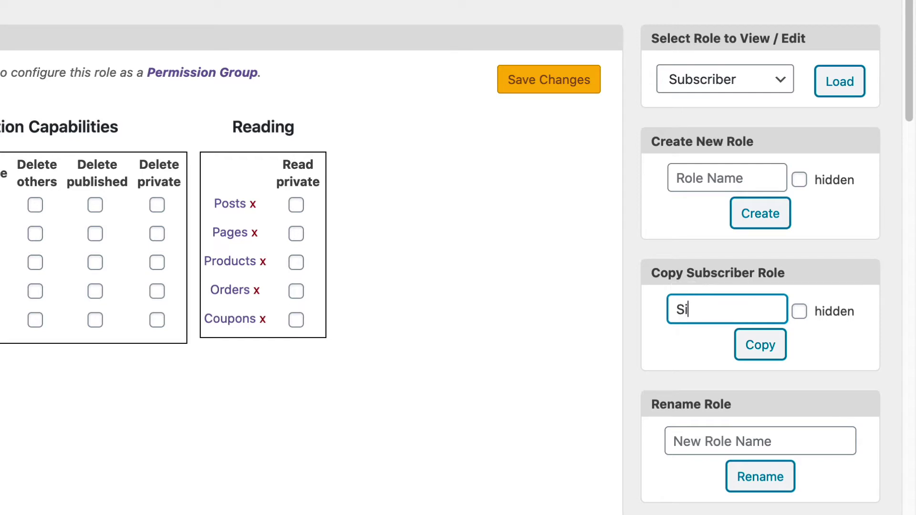
{"action": "type", "text": "ngle Prod"}
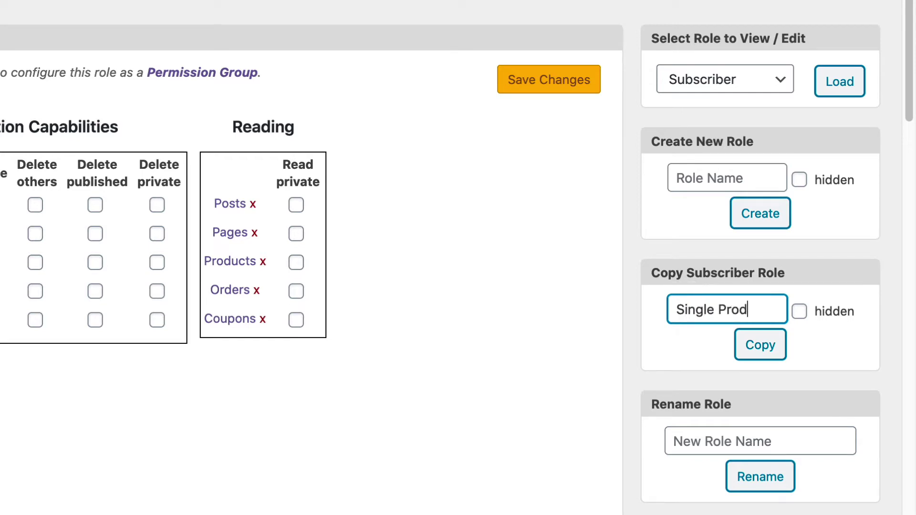
{"action": "type", "text": "uct Editor"}
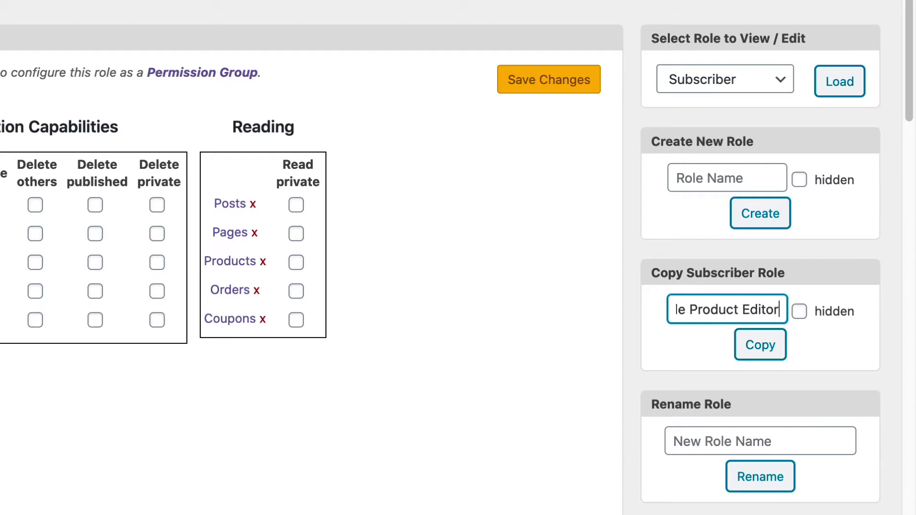
{"action": "left_click", "coordinate": [749, 344]}
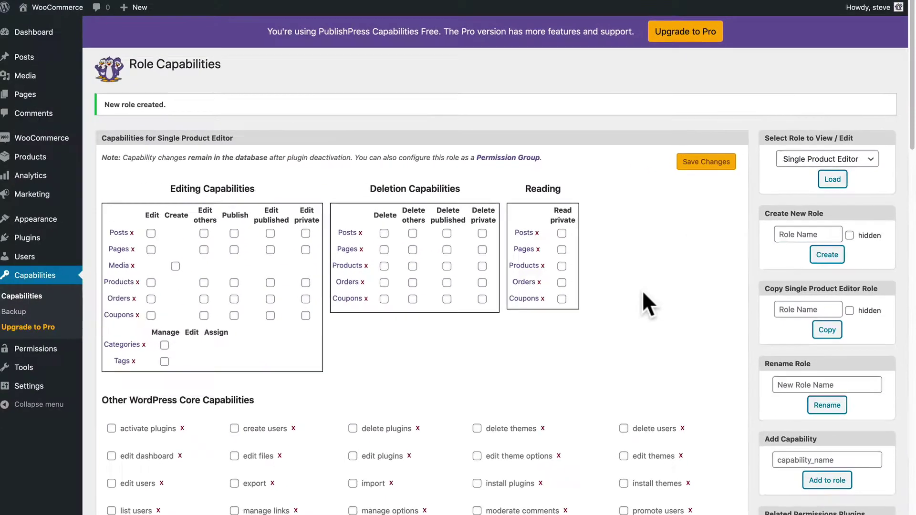
- Add the custom capability view_admin_dashboard to the Single Product Editor role
{"action": "scroll", "coordinate": [438, 407], "scroll_direction": "down", "scroll_amount": 1}
{"action": "scroll", "coordinate": [643, 290], "scroll_direction": "down", "scroll_amount": 5}
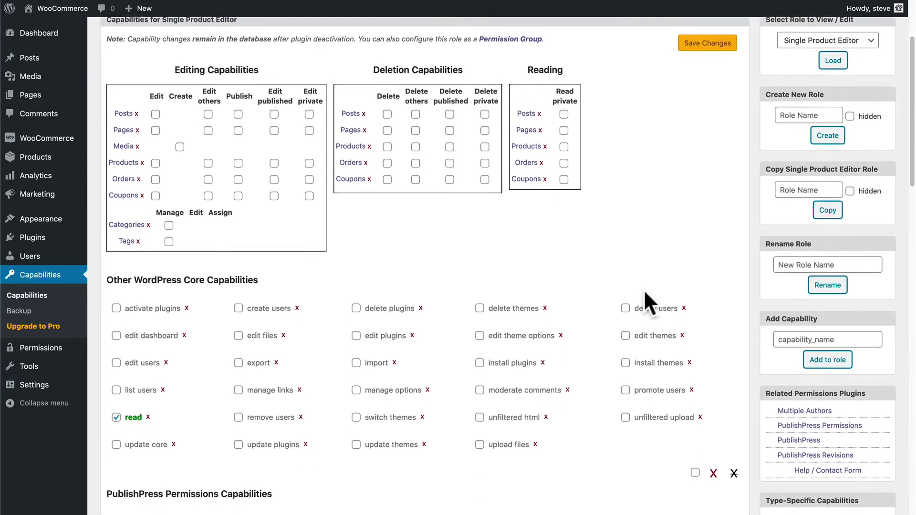
{"action": "scroll", "coordinate": [645, 294], "scroll_direction": "up", "scroll_amount": 3}
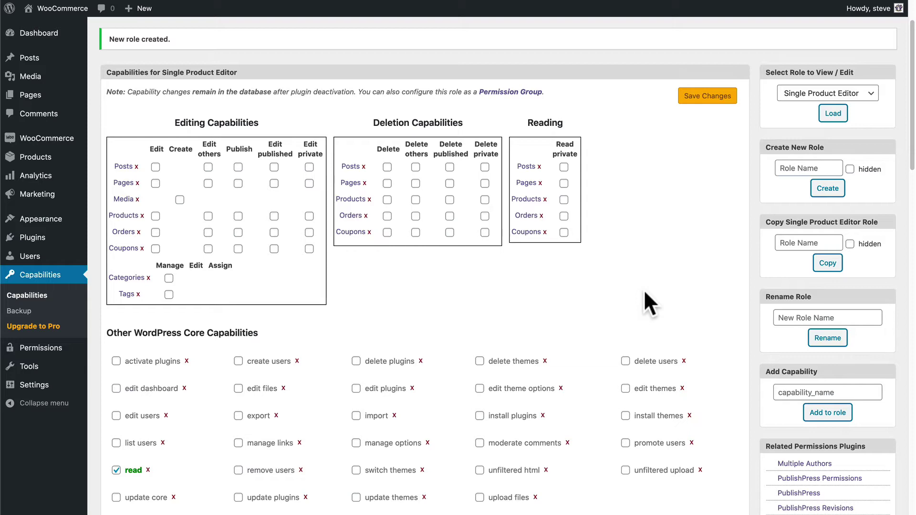
{"action": "scroll", "coordinate": [643, 290], "scroll_direction": "down", "scroll_amount": 1}
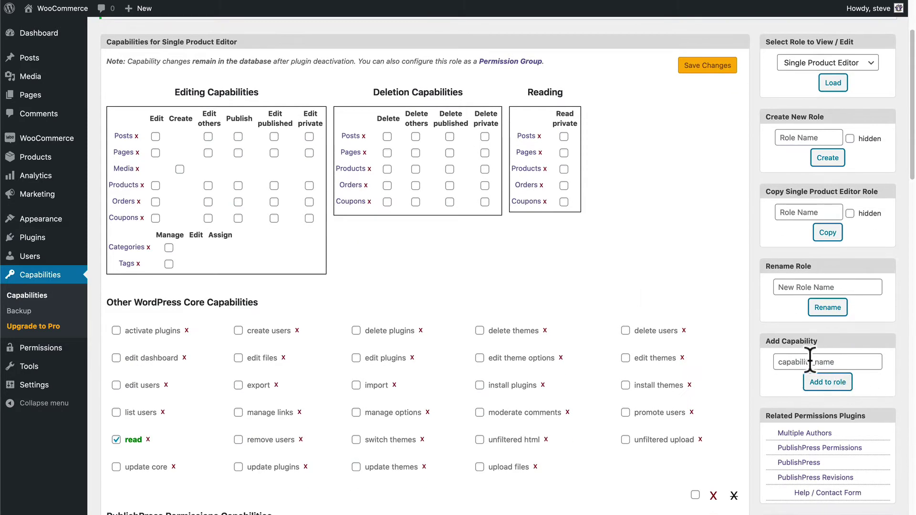
{"action": "left_click", "coordinate": [807, 362]}
{"action": "type", "text": "view"}
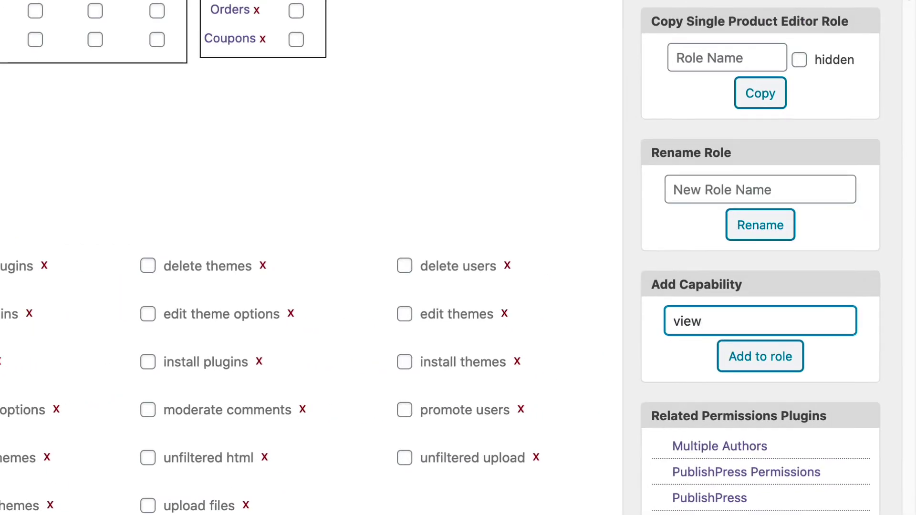
{"action": "type", "text": "_admi"}
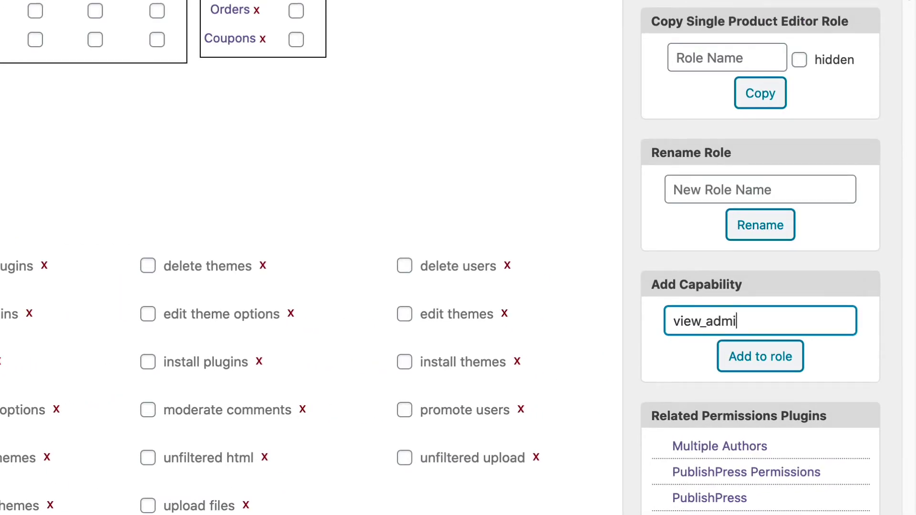
{"action": "type", "text": "n_dashboard"}
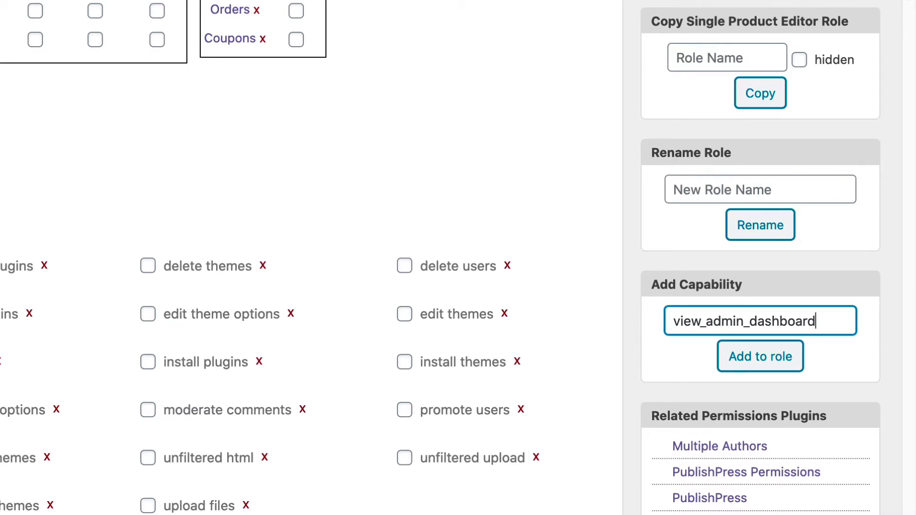
{"action": "left_click", "coordinate": [759, 359]}
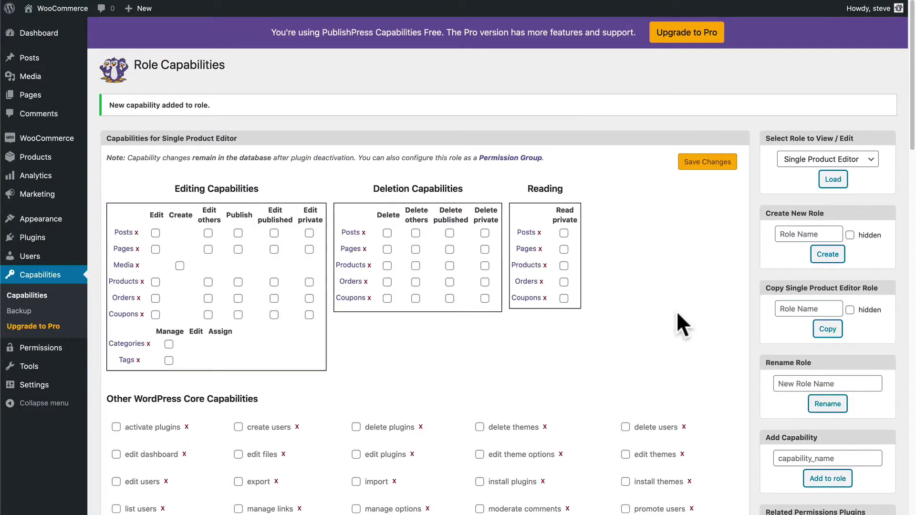
{"action": "scroll", "coordinate": [676, 310], "scroll_direction": "down", "scroll_amount": 10}
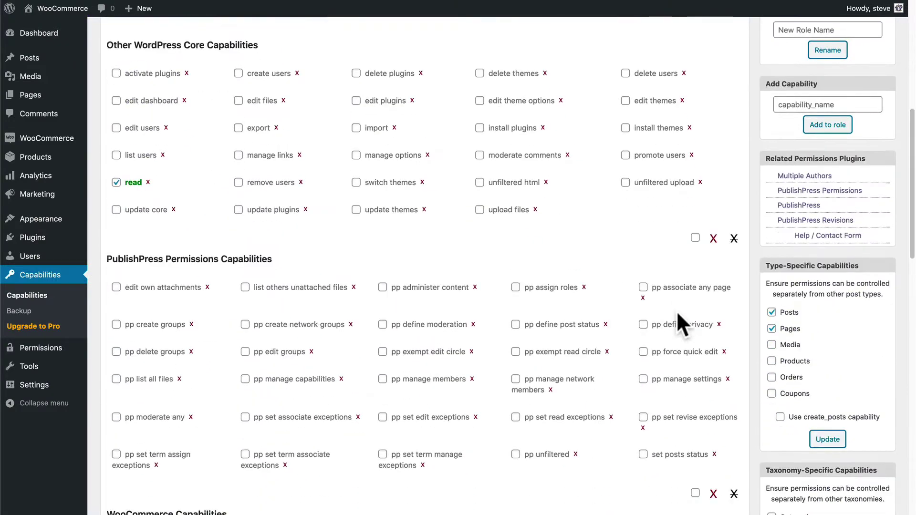
{"action": "scroll", "coordinate": [676, 310], "scroll_direction": "down", "scroll_amount": 9}
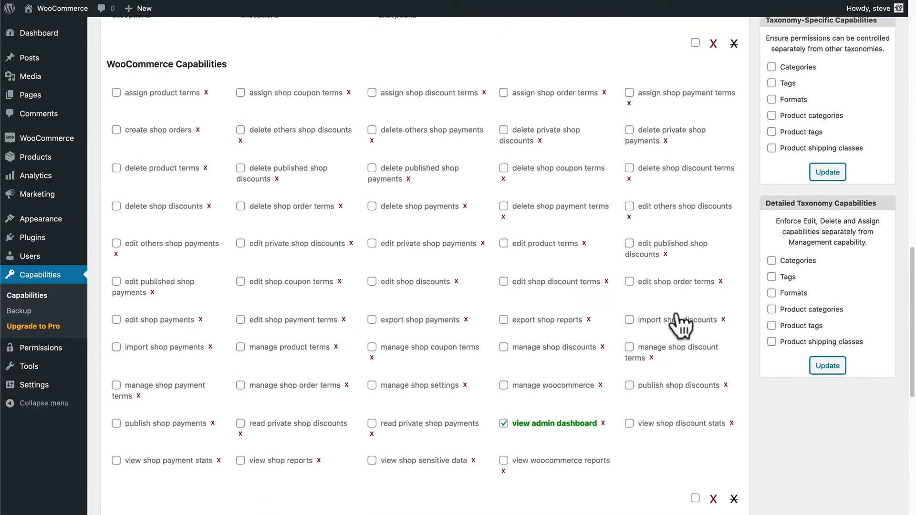
{"action": "scroll", "coordinate": [676, 311], "scroll_direction": "down", "scroll_amount": 1}
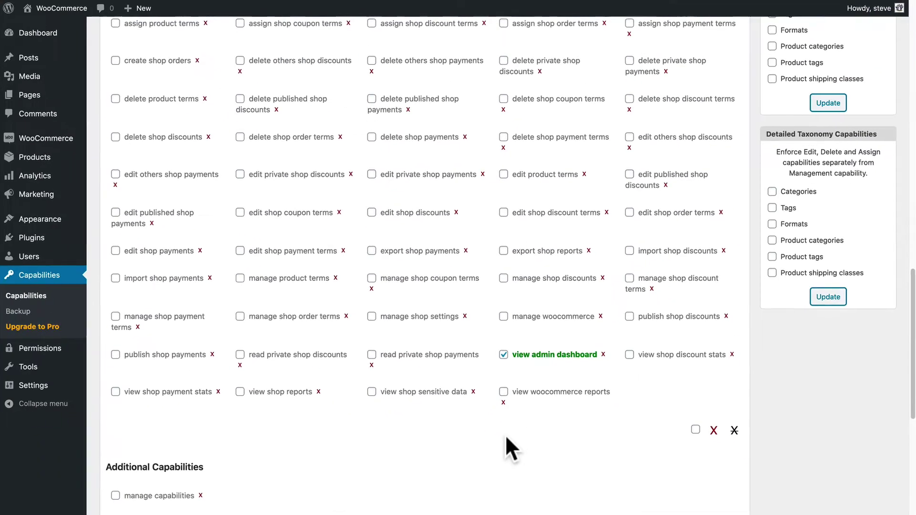
{"action": "scroll", "coordinate": [505, 434], "scroll_direction": "down", "scroll_amount": 1}
{"action": "scroll", "coordinate": [505, 434], "scroll_direction": "up", "scroll_amount": 6}
{"action": "scroll", "coordinate": [505, 434], "scroll_direction": "up", "scroll_amount": 10}
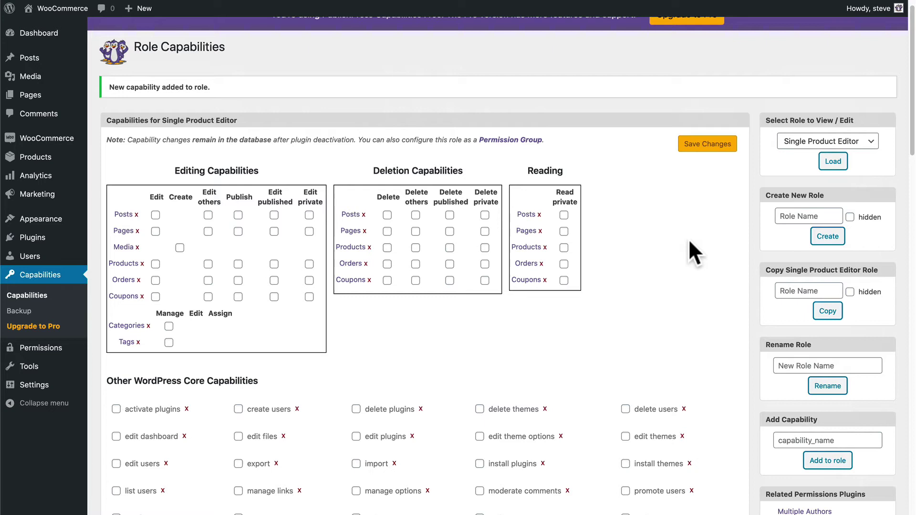
- Save the role's capability changes and go to the Users list
{"action": "left_click", "coordinate": [702, 145]}
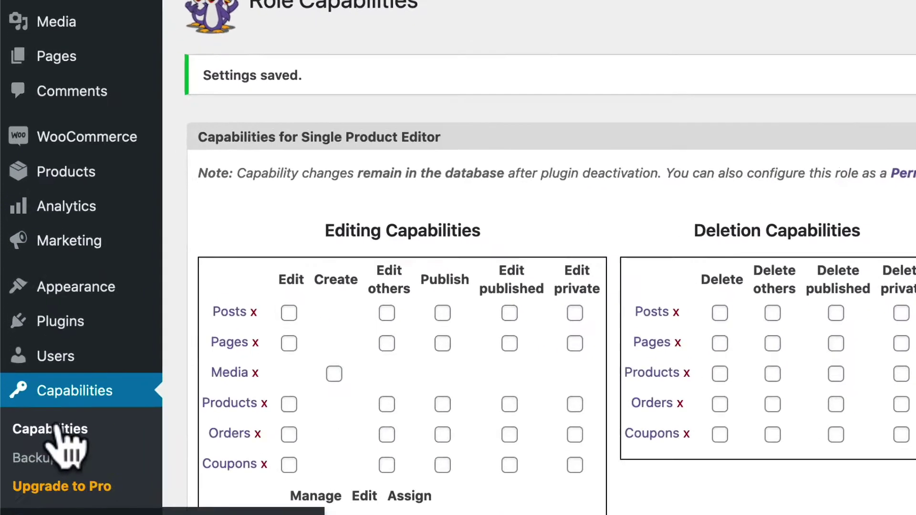
{"action": "left_click", "coordinate": [58, 359]}
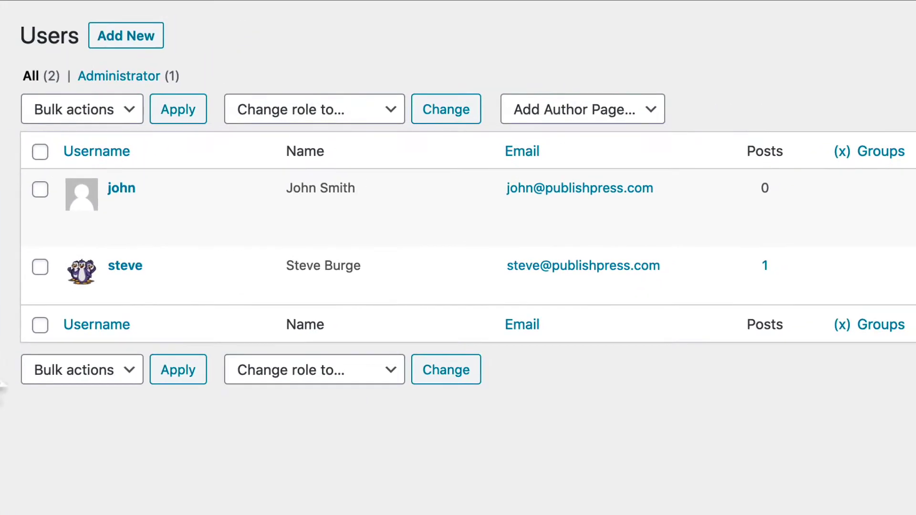
- Change the non-admin user's role to Single Product Editor, update, and return to All Users
{"action": "mouse_move", "coordinate": [112, 235]}
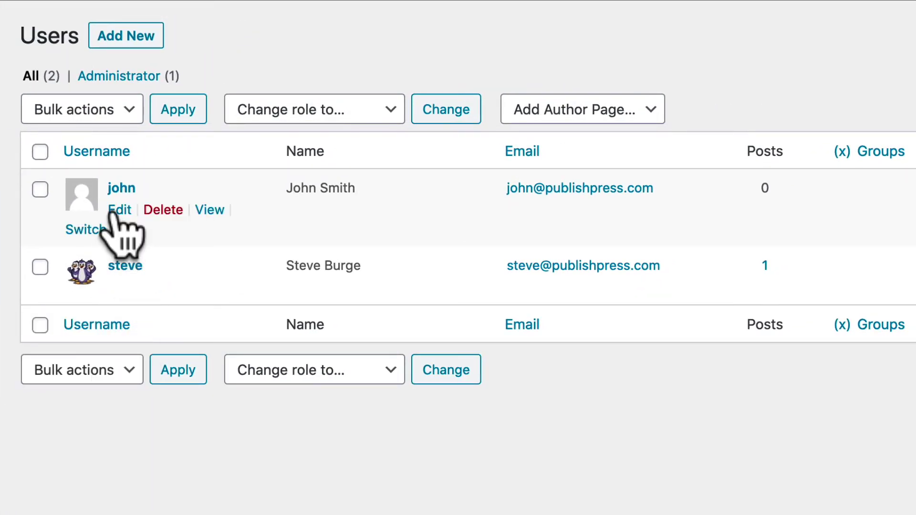
{"action": "left_click", "coordinate": [116, 210]}
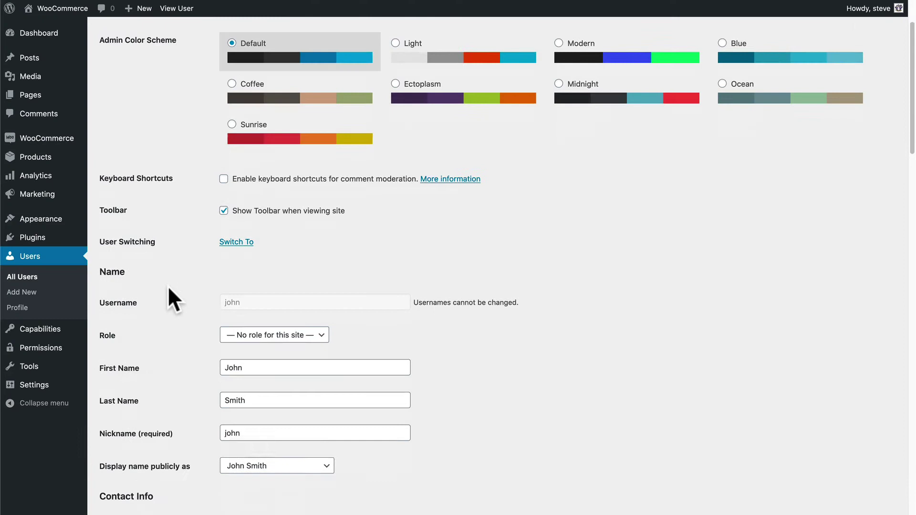
{"action": "scroll", "coordinate": [168, 286], "scroll_direction": "down", "scroll_amount": 5}
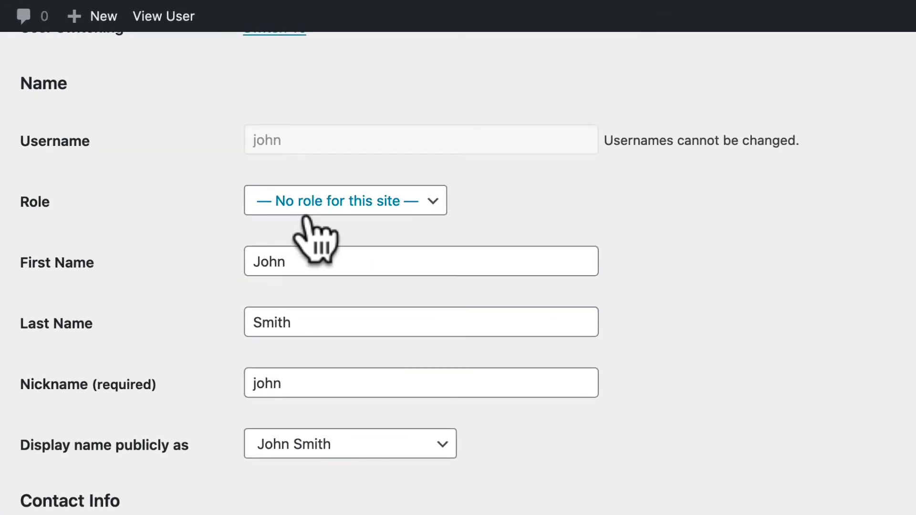
{"action": "left_click", "coordinate": [306, 202]}
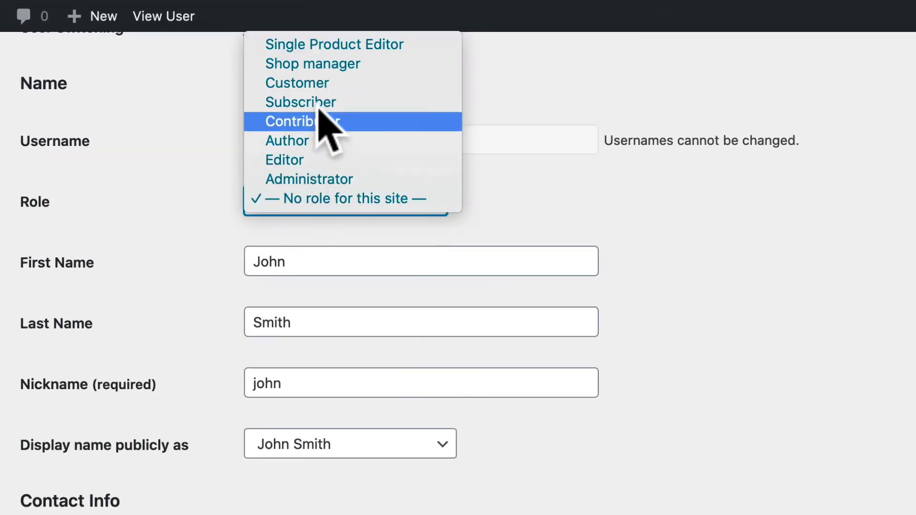
{"action": "left_click", "coordinate": [323, 50]}
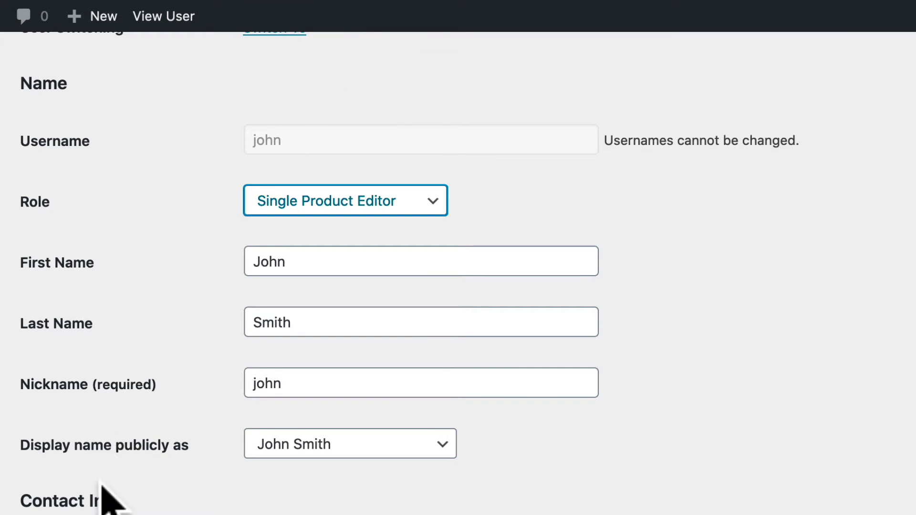
{"action": "scroll", "coordinate": [101, 483], "scroll_direction": "down", "scroll_amount": 20}
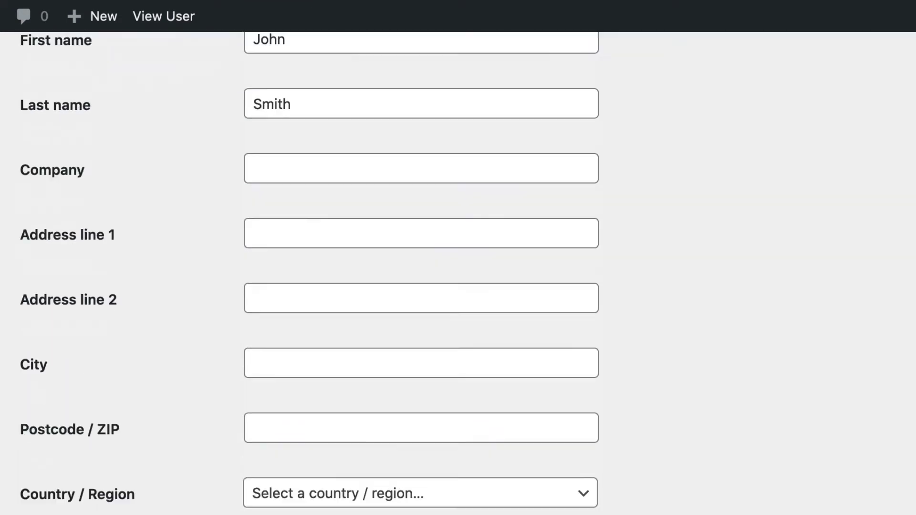
{"action": "scroll", "coordinate": [86, 423], "scroll_direction": "down", "scroll_amount": 10}
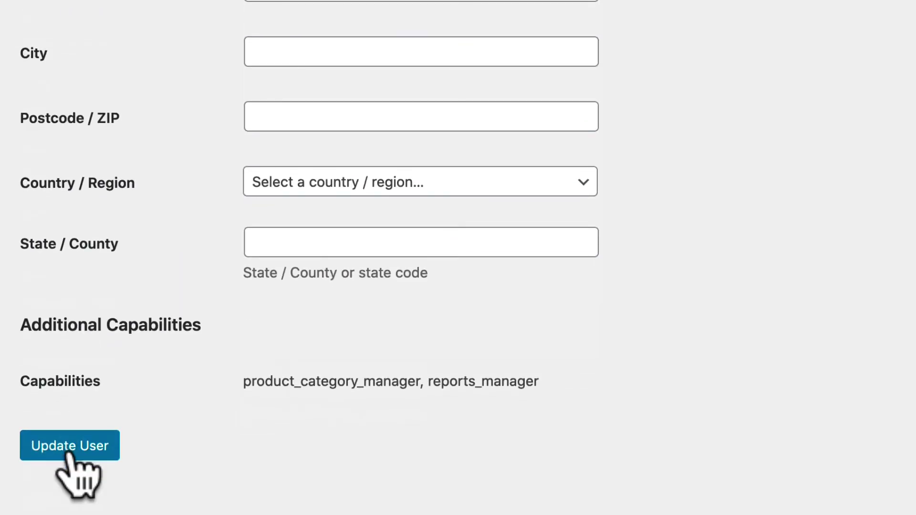
{"action": "left_click", "coordinate": [70, 449]}
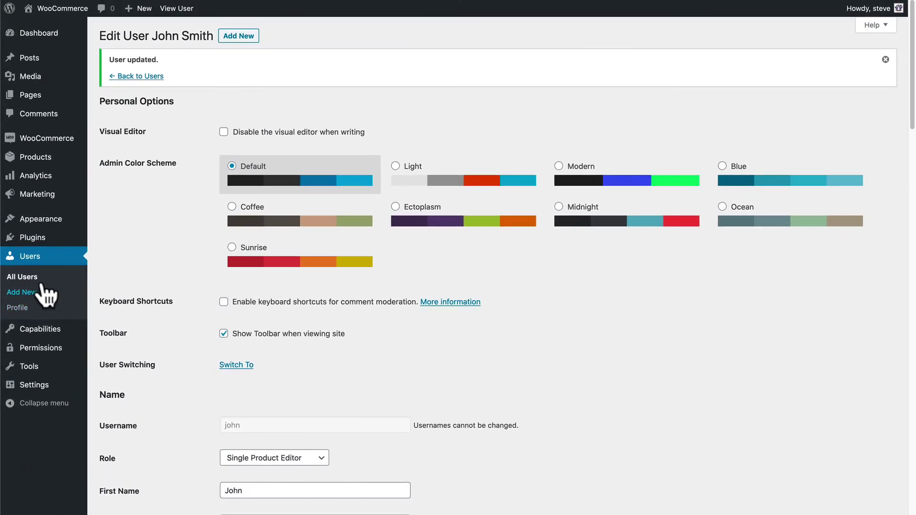
{"action": "left_click", "coordinate": [28, 277]}
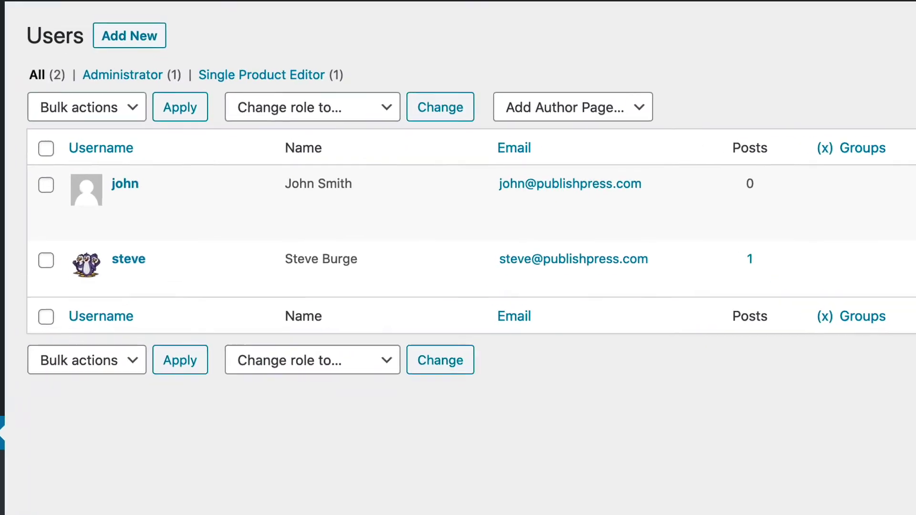
- Switch to the Single Product Editor user to view their dashboard, then switch back to the administrator
{"action": "mouse_move", "coordinate": [167, 143]}
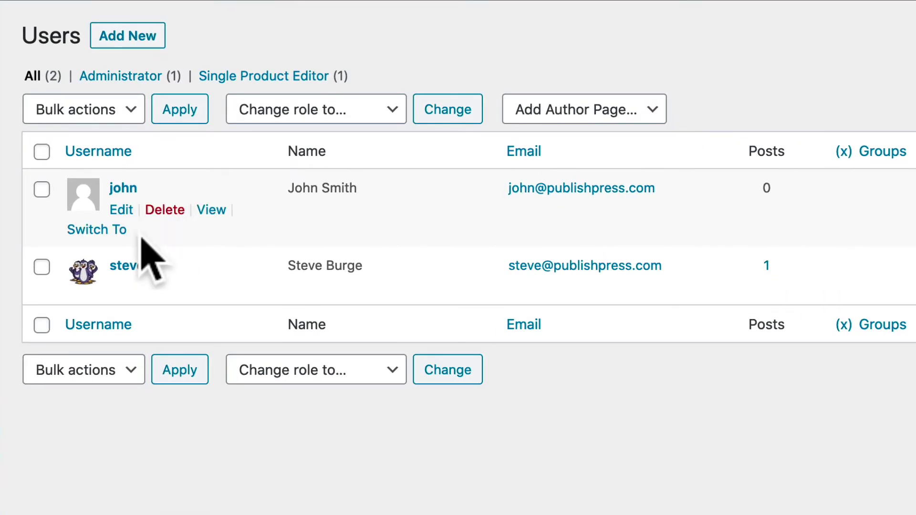
{"action": "left_click", "coordinate": [97, 231]}
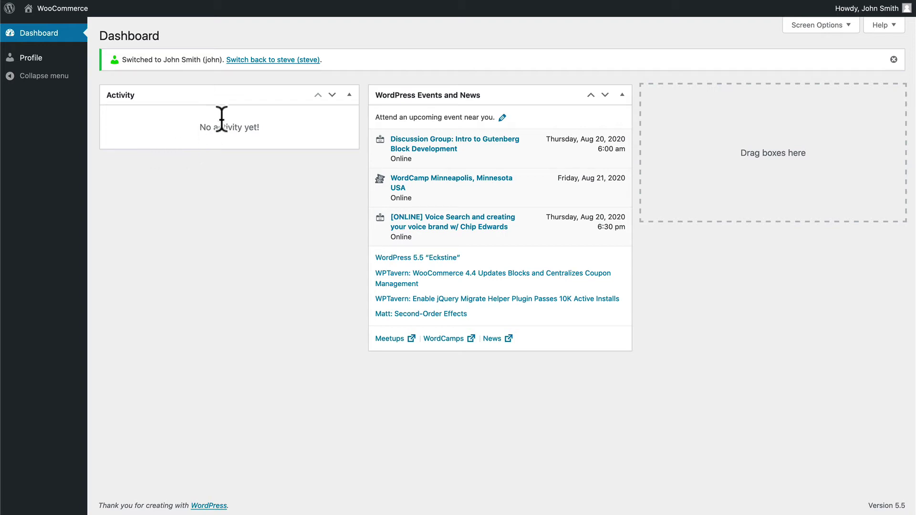
{"action": "left_click", "coordinate": [252, 64]}
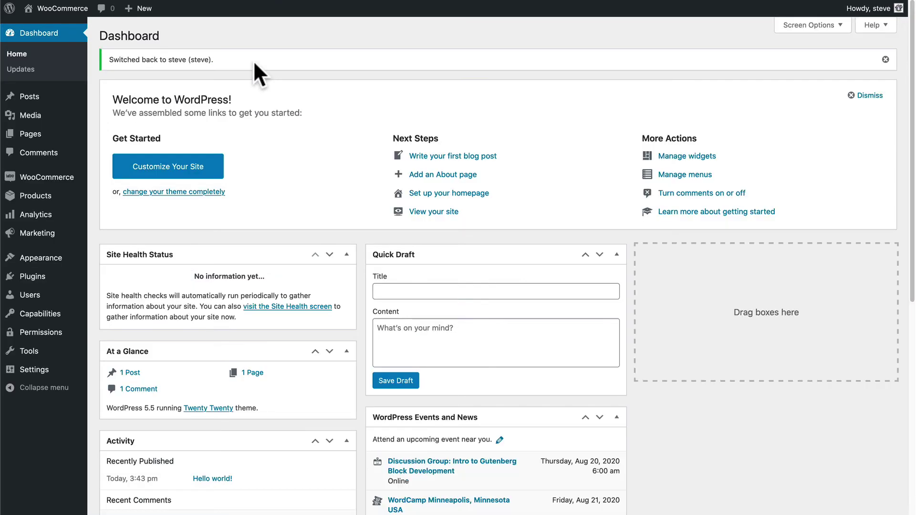
- On Penguin bobble hat, tick 'enable custom permissions for Products' and update the product
{"action": "mouse_move", "coordinate": [42, 200]}
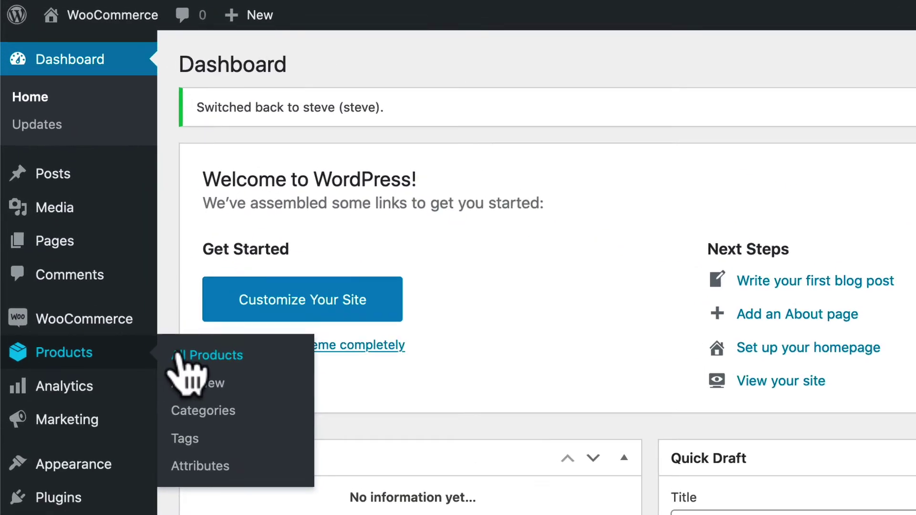
{"action": "left_click", "coordinate": [183, 361]}
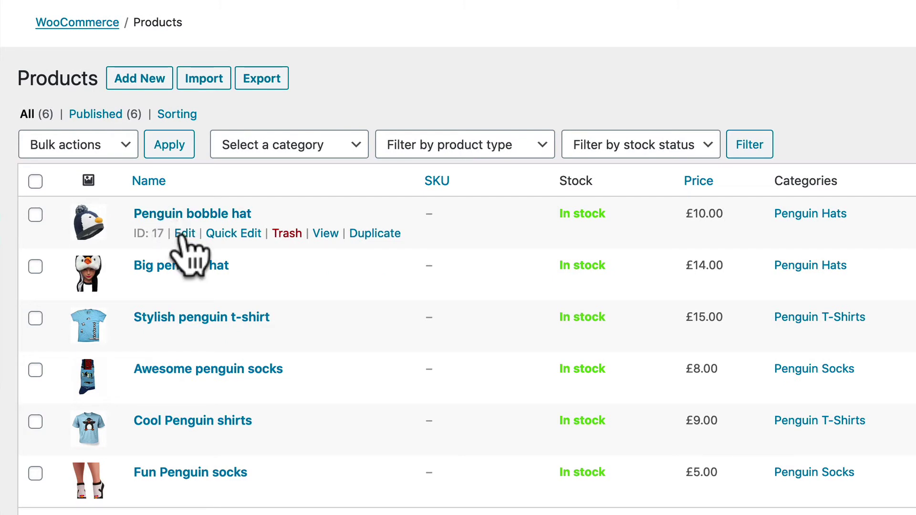
{"action": "left_click", "coordinate": [185, 234]}
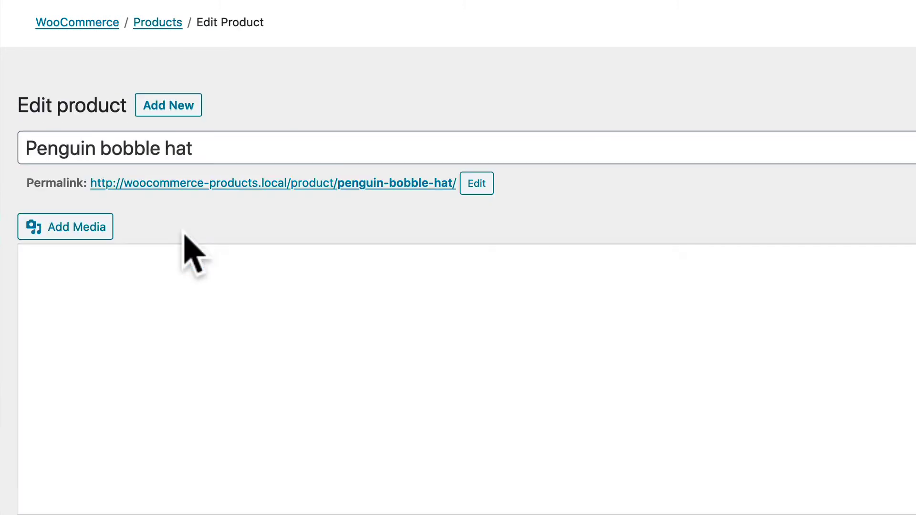
{"action": "scroll", "coordinate": [208, 324], "scroll_direction": "down", "scroll_amount": 10}
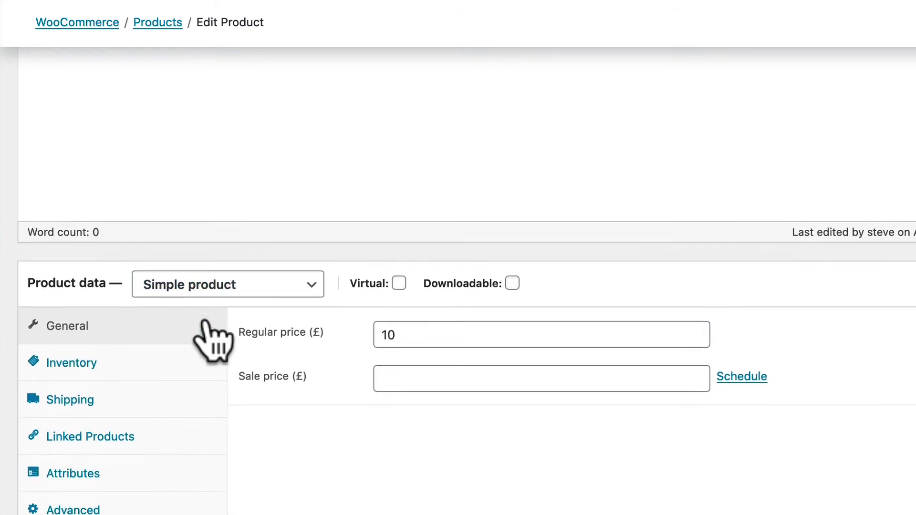
{"action": "scroll", "coordinate": [204, 322], "scroll_direction": "down", "scroll_amount": 5}
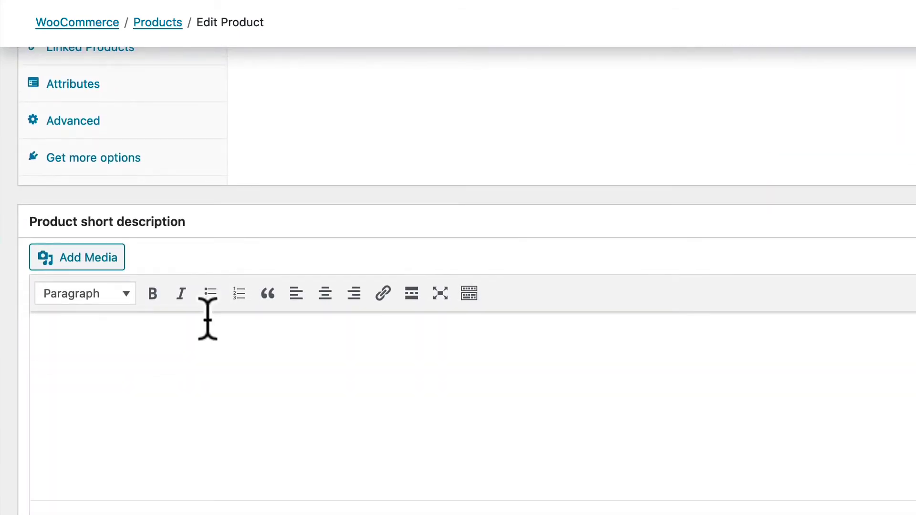
{"action": "scroll", "coordinate": [56, 473], "scroll_direction": "down", "scroll_amount": 6}
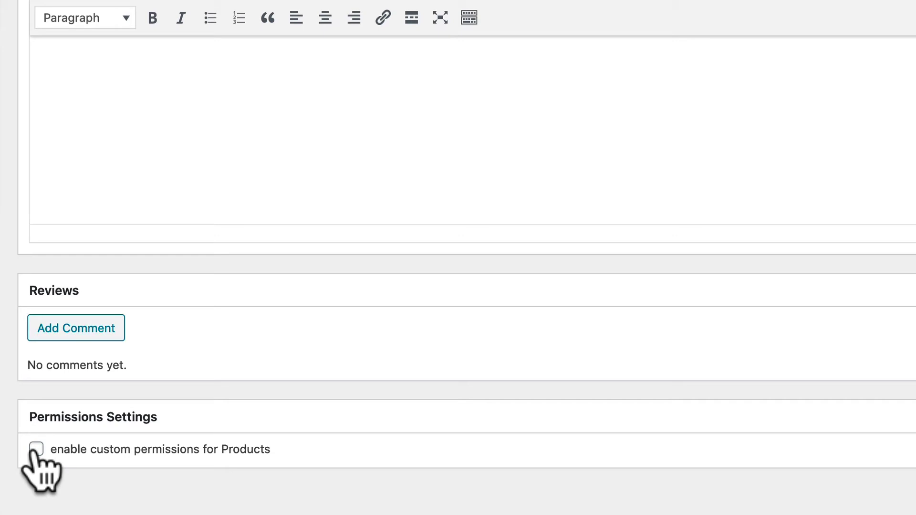
{"action": "left_click", "coordinate": [35, 451]}
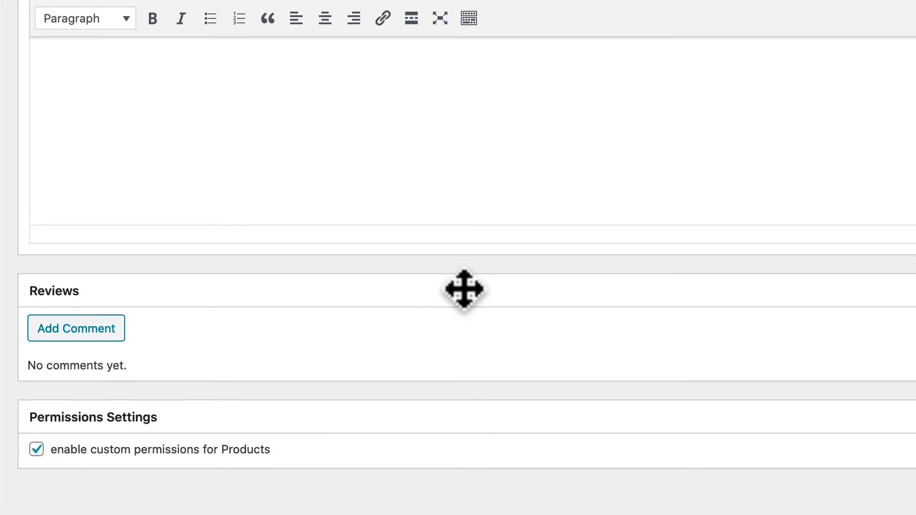
{"action": "scroll", "coordinate": [378, 354], "scroll_direction": "up", "scroll_amount": 8}
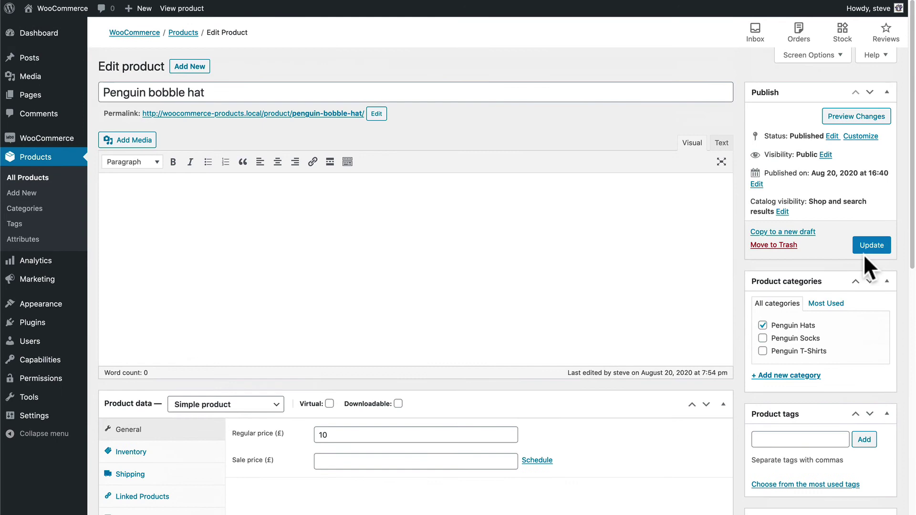
{"action": "left_click", "coordinate": [871, 246]}
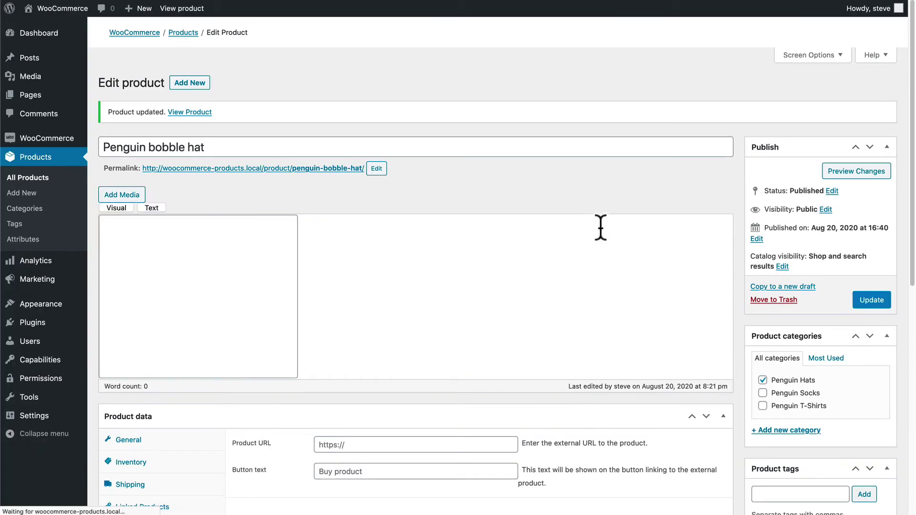
- Collapse the 'Permissions: Read this Product' box to reveal 'Permissions: Edit this Product'
{"action": "scroll", "coordinate": [600, 228], "scroll_direction": "down", "scroll_amount": 4}
{"action": "scroll", "coordinate": [600, 228], "scroll_direction": "down", "scroll_amount": 10}
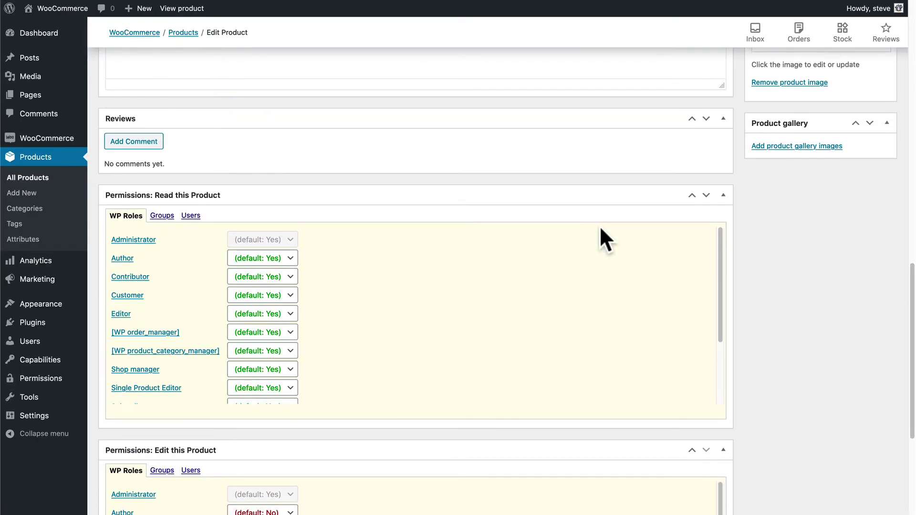
{"action": "scroll", "coordinate": [600, 229], "scroll_direction": "down", "scroll_amount": 3}
{"action": "scroll", "coordinate": [600, 211], "scroll_direction": "down", "scroll_amount": 1}
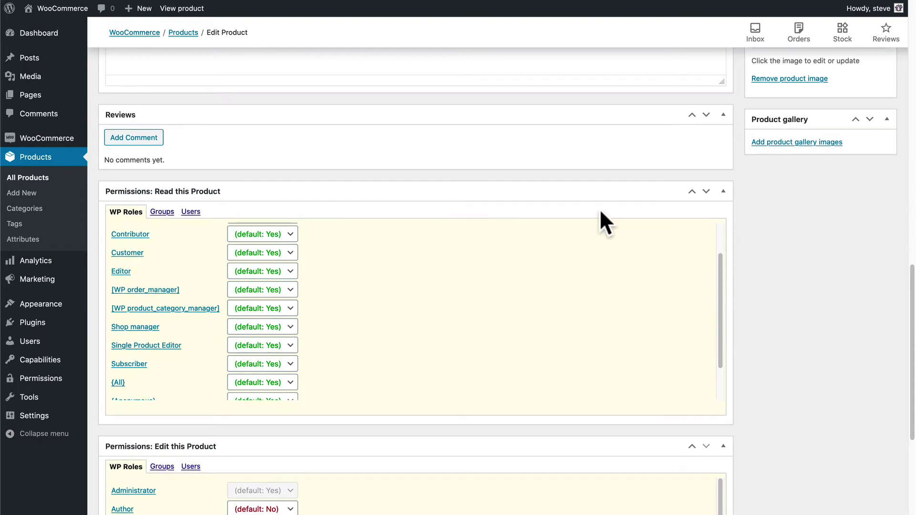
{"action": "left_click", "coordinate": [723, 166]}
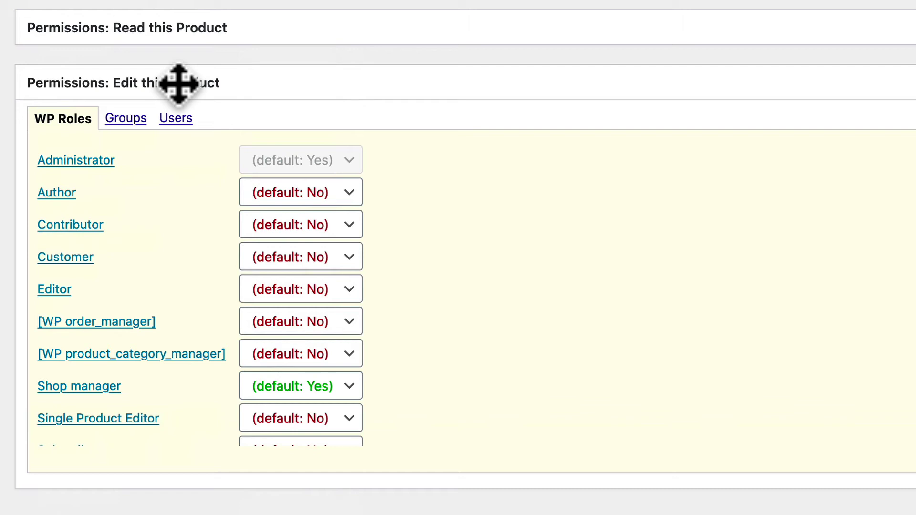
{"action": "scroll", "coordinate": [173, 215], "scroll_direction": "down", "scroll_amount": 3}
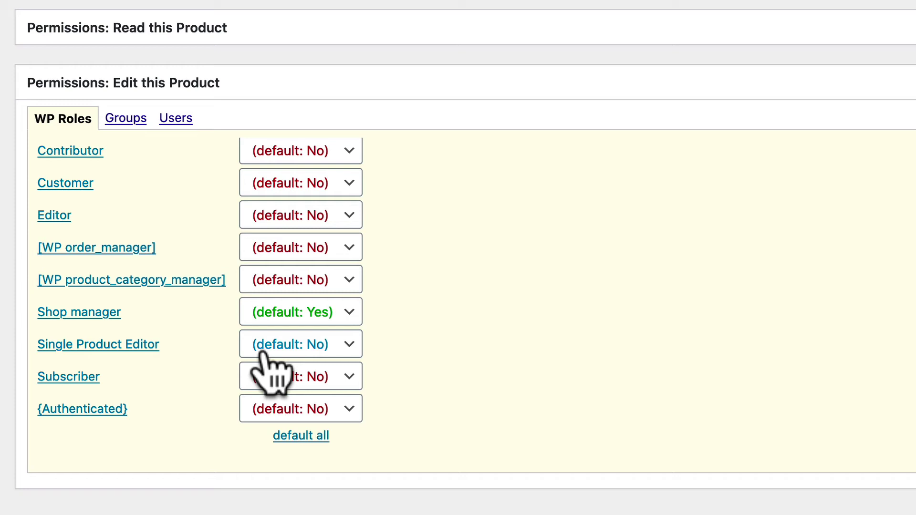
{"action": "left_click", "coordinate": [262, 352]}
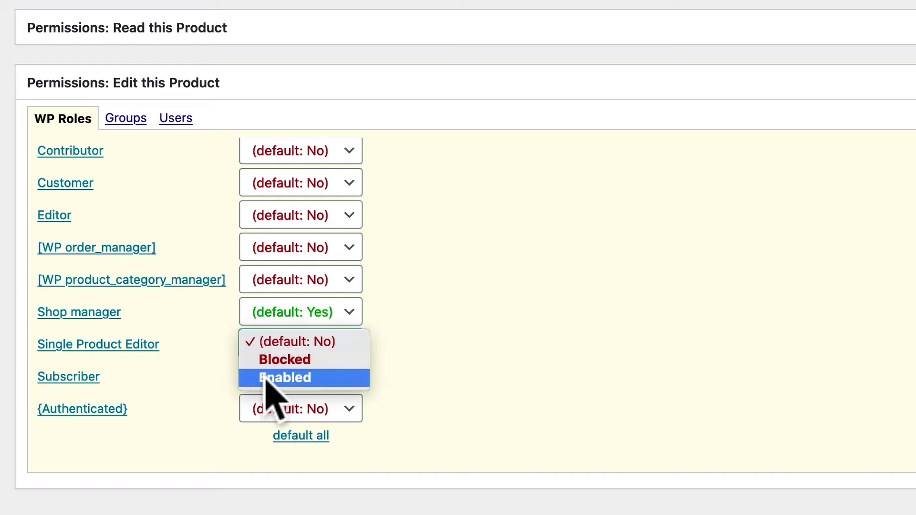
{"action": "left_click", "coordinate": [268, 378]}
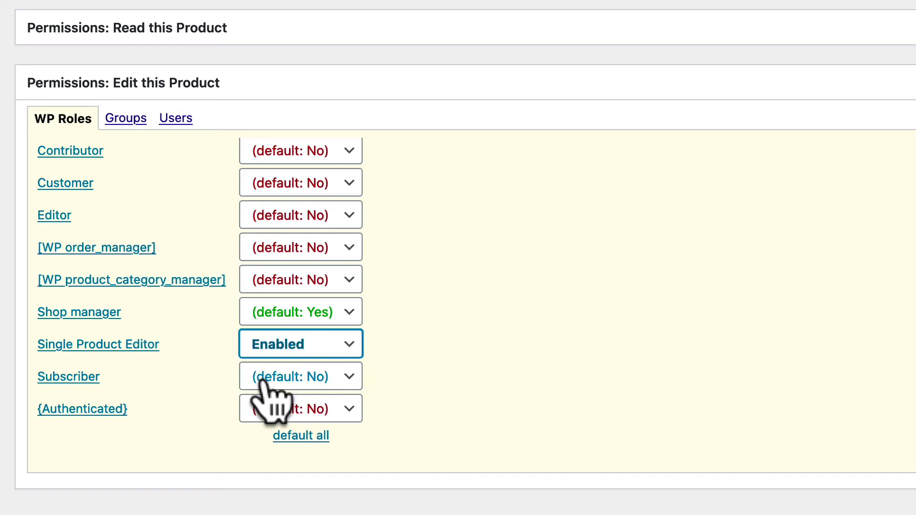
{"action": "left_click", "coordinate": [269, 353]}
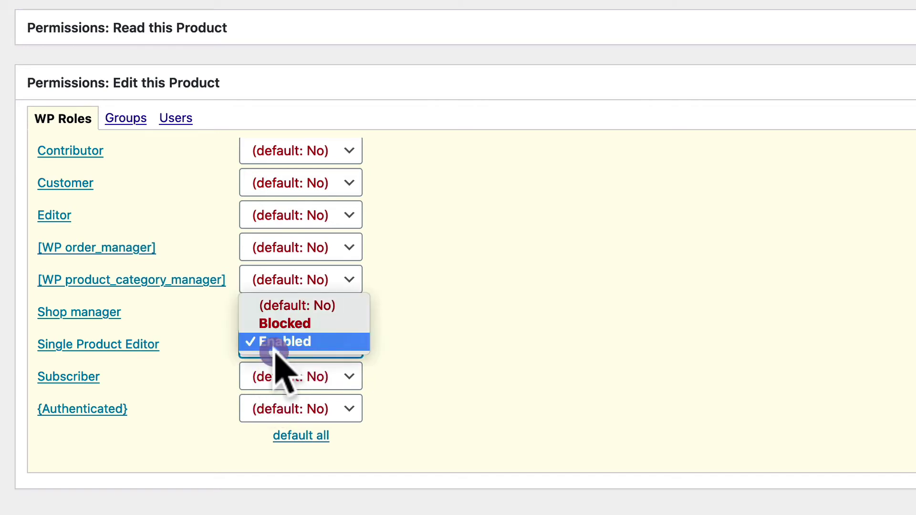
{"action": "left_click", "coordinate": [285, 309]}
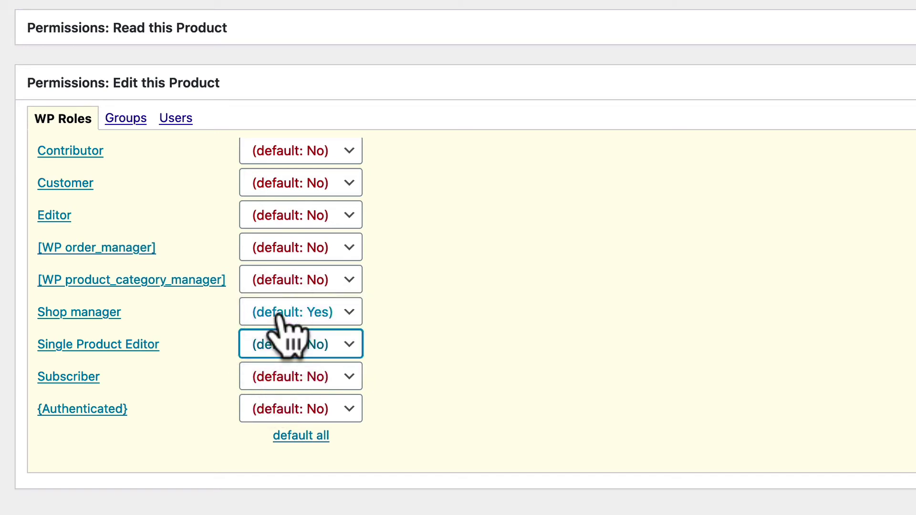
- In Edit this Product's Users tab, search for the user by name and add them as Enabled
{"action": "left_click", "coordinate": [172, 118]}
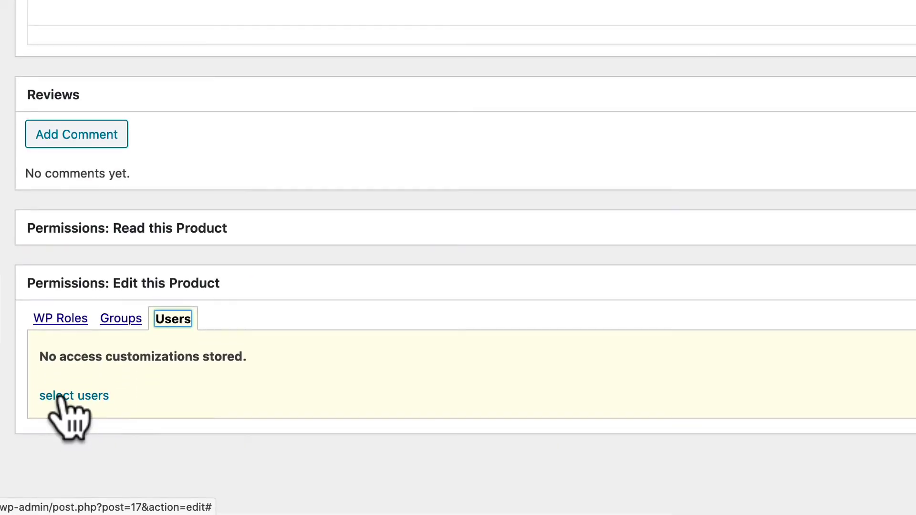
{"action": "left_click", "coordinate": [59, 395]}
{"action": "left_click", "coordinate": [79, 392]}
{"action": "type", "text": "j"}
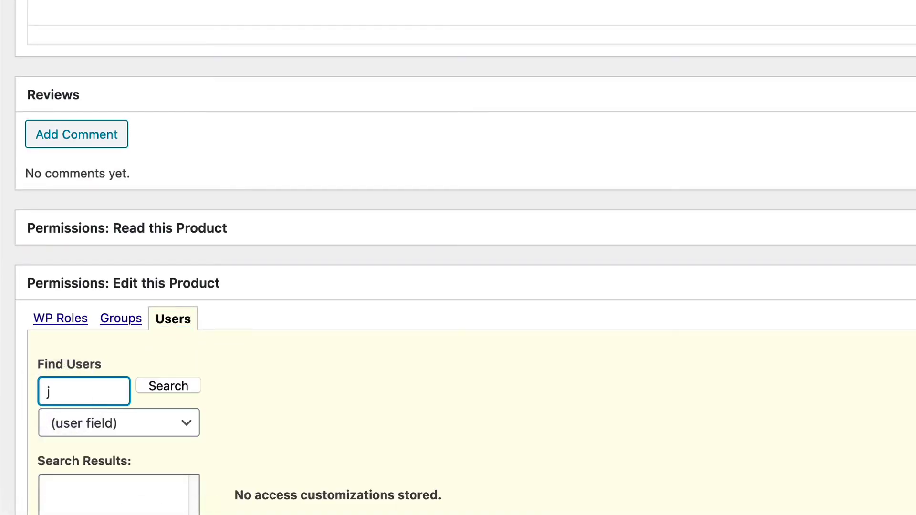
{"action": "type", "text": "ohn"}
{"action": "left_click", "coordinate": [168, 385]}
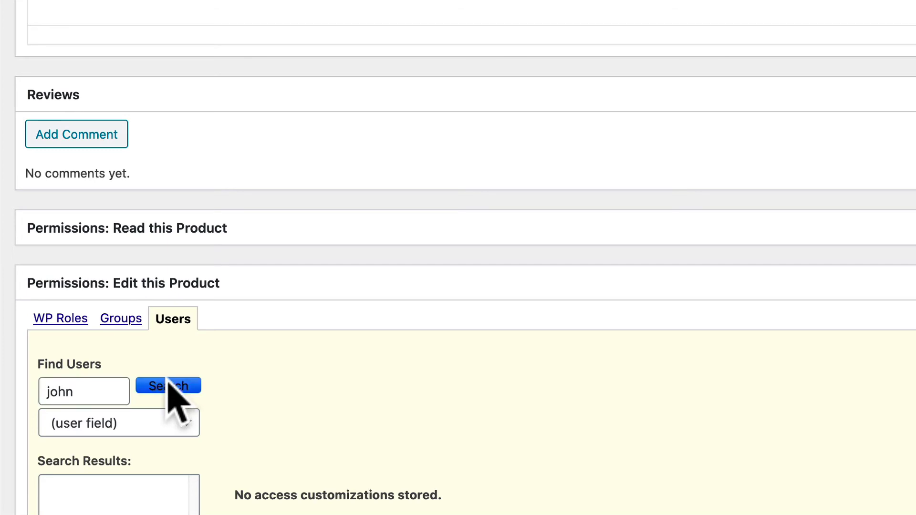
{"action": "scroll", "coordinate": [139, 396], "scroll_direction": "down", "scroll_amount": 3}
{"action": "left_click", "coordinate": [82, 416]}
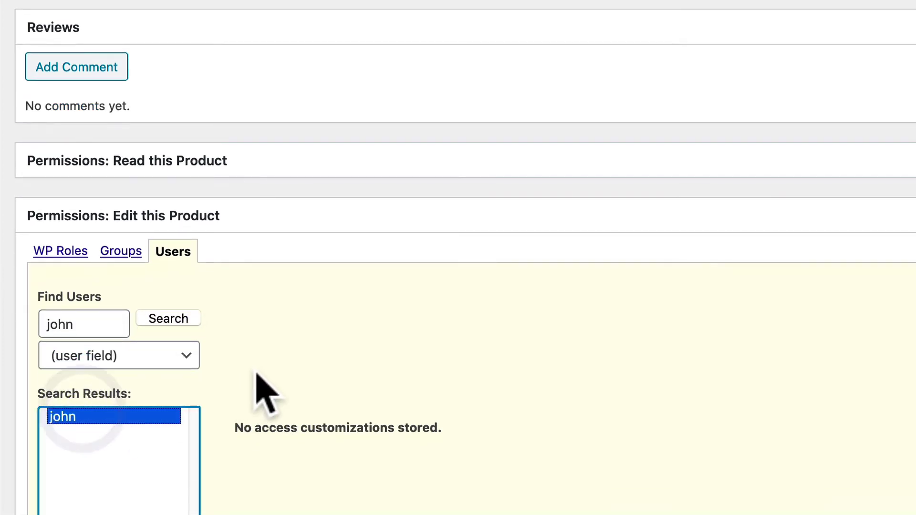
{"action": "scroll", "coordinate": [258, 381], "scroll_direction": "down", "scroll_amount": 4}
{"action": "left_click", "coordinate": [140, 380]}
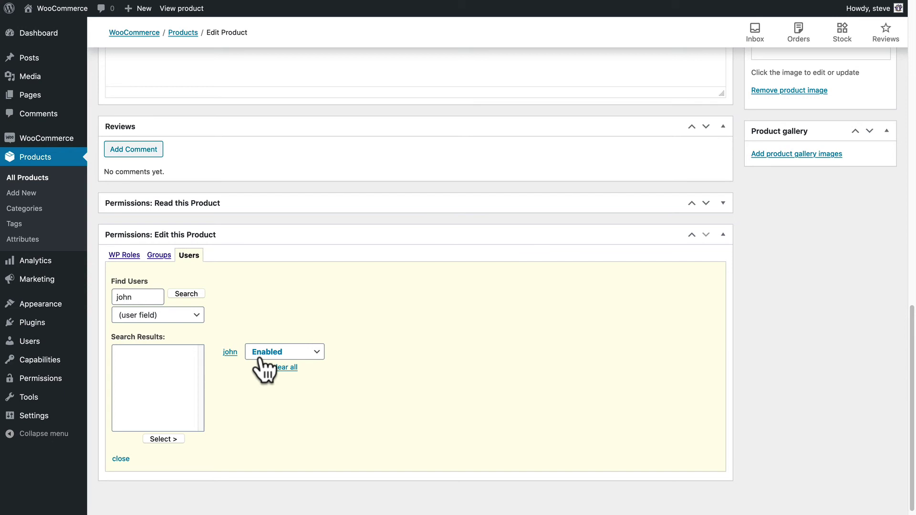
- Update the product to save its permissions, then switch into the Single Product Editor user's account
{"action": "scroll", "coordinate": [461, 326], "scroll_direction": "up", "scroll_amount": 10}
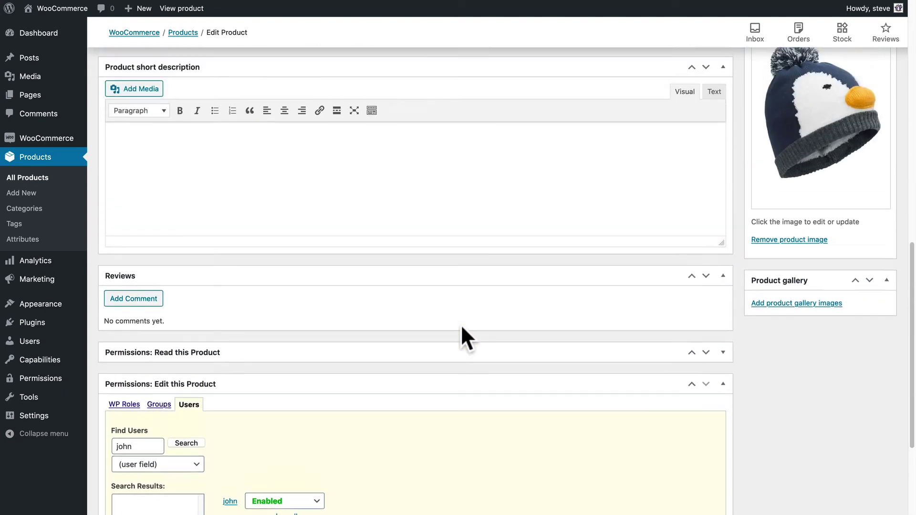
{"action": "scroll", "coordinate": [461, 338], "scroll_direction": "up", "scroll_amount": 5}
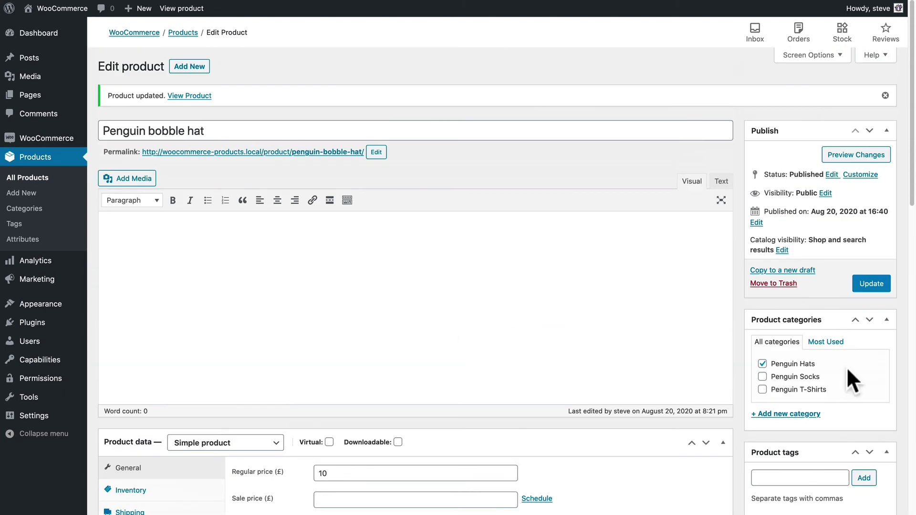
{"action": "left_click", "coordinate": [873, 284]}
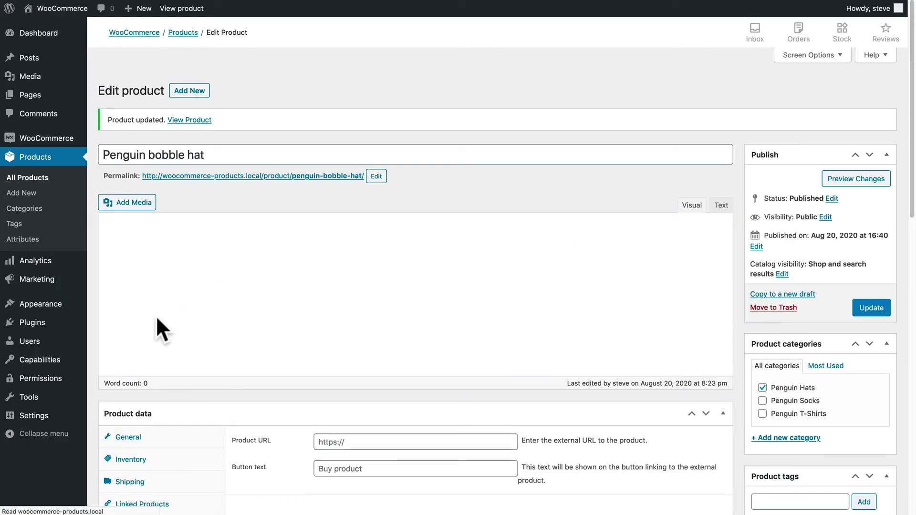
{"action": "left_click", "coordinate": [30, 342]}
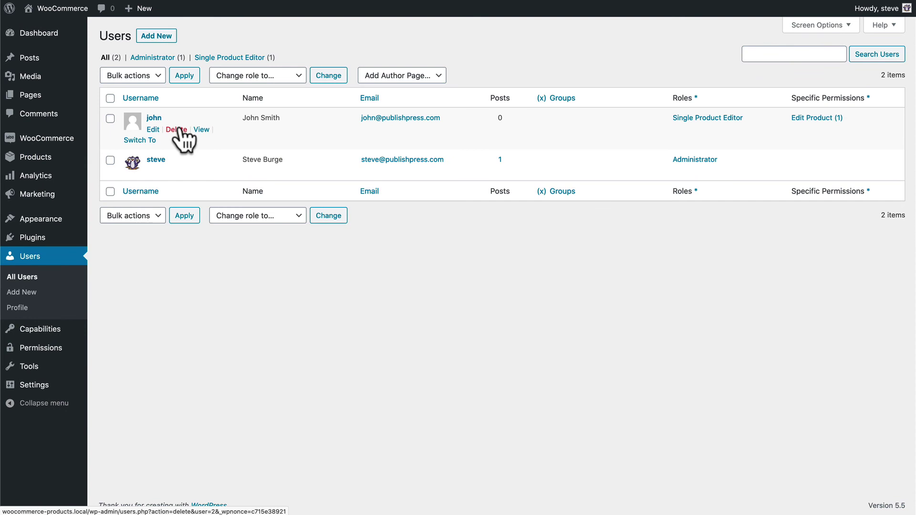
{"action": "left_click", "coordinate": [143, 139]}
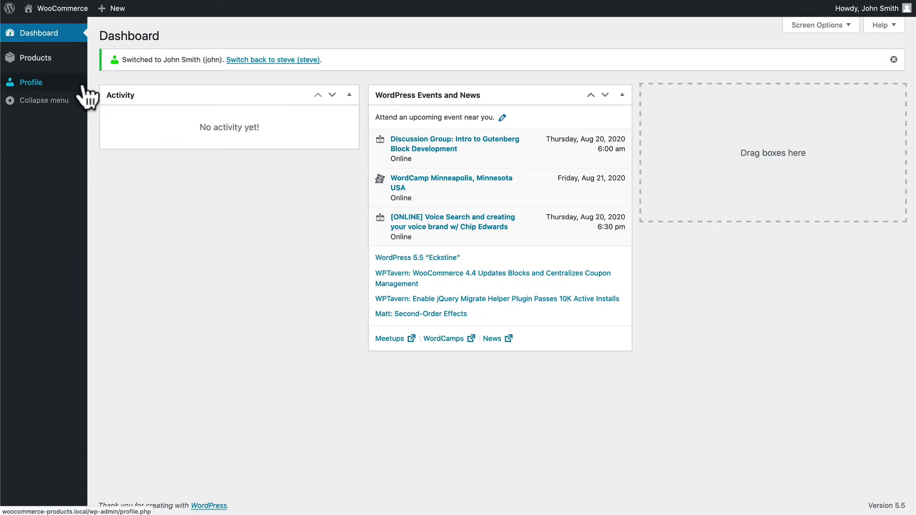
- As the Single Product Editor user, go to Products and edit the Penguin bobble hat, the only one listed
{"action": "mouse_move", "coordinate": [55, 65]}
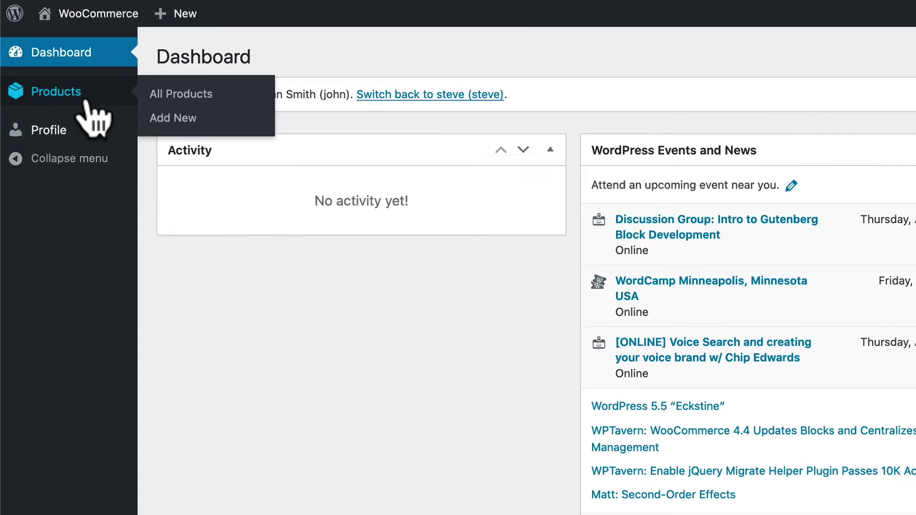
{"action": "left_click", "coordinate": [92, 100]}
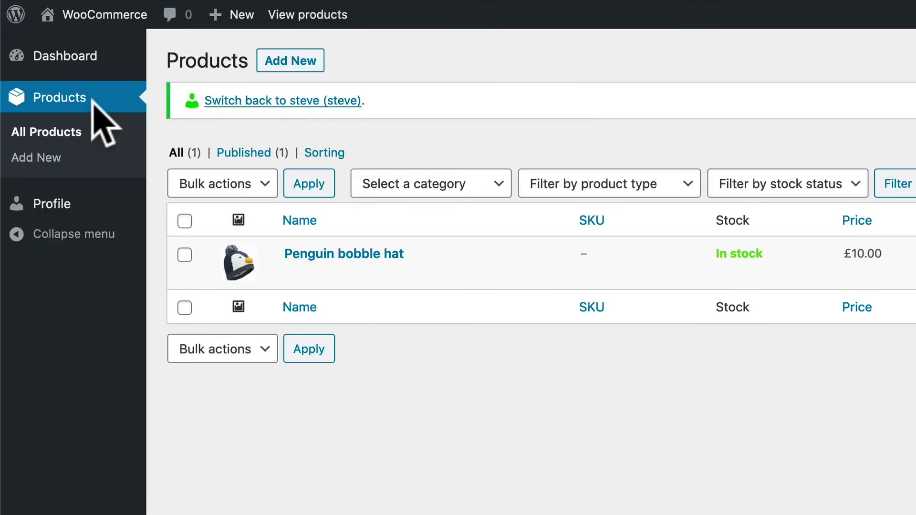
{"action": "mouse_move", "coordinate": [262, 254]}
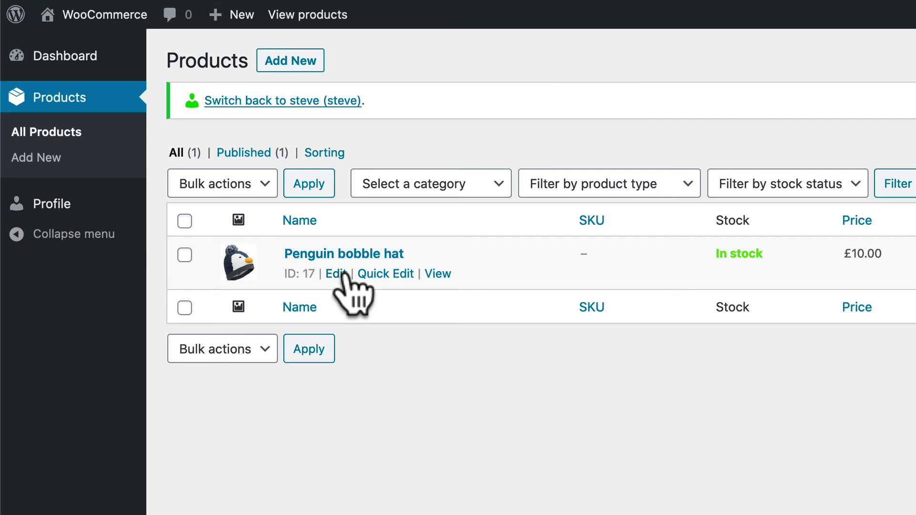
{"action": "left_click", "coordinate": [339, 275]}
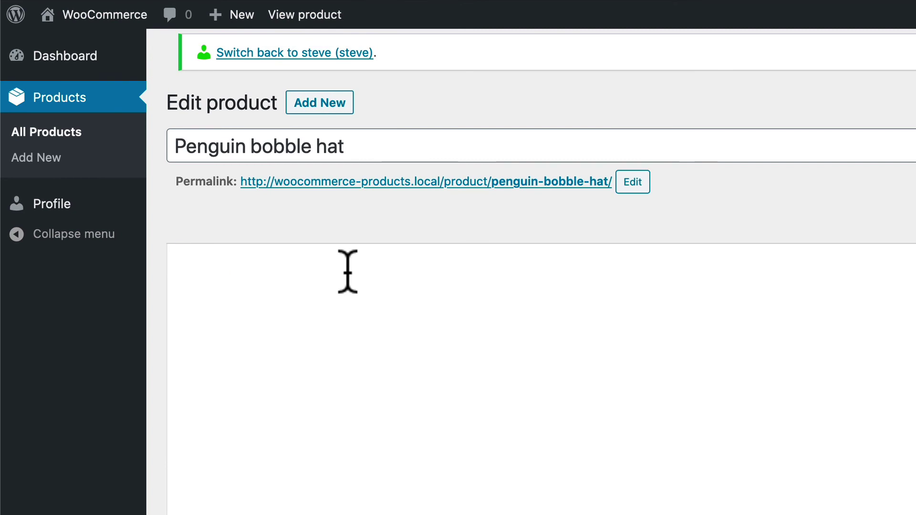